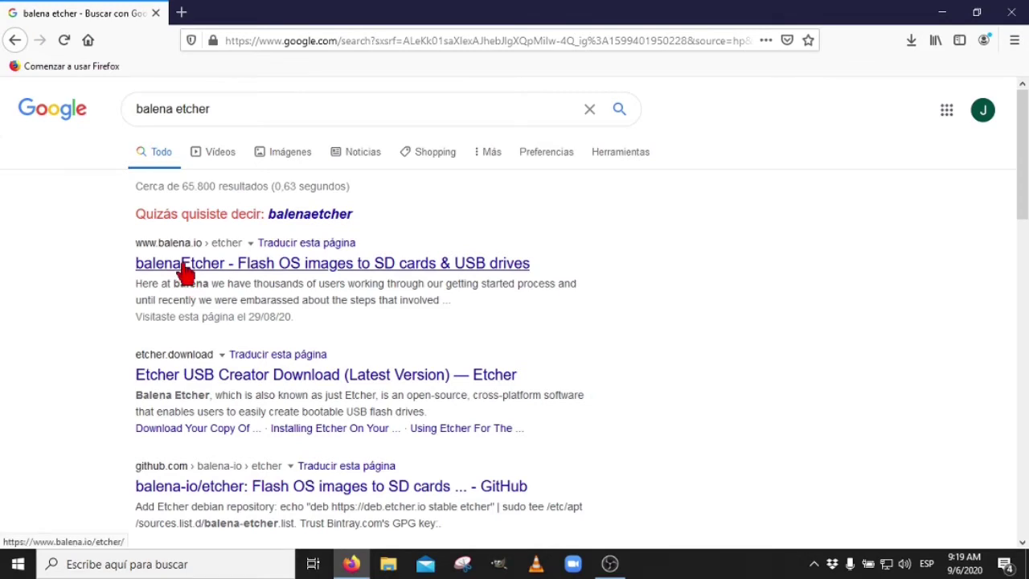
- Open the balenaEtcher page on balena.io from the search results and highlight its web address
{"action": "left_click", "coordinate": [185, 264]}
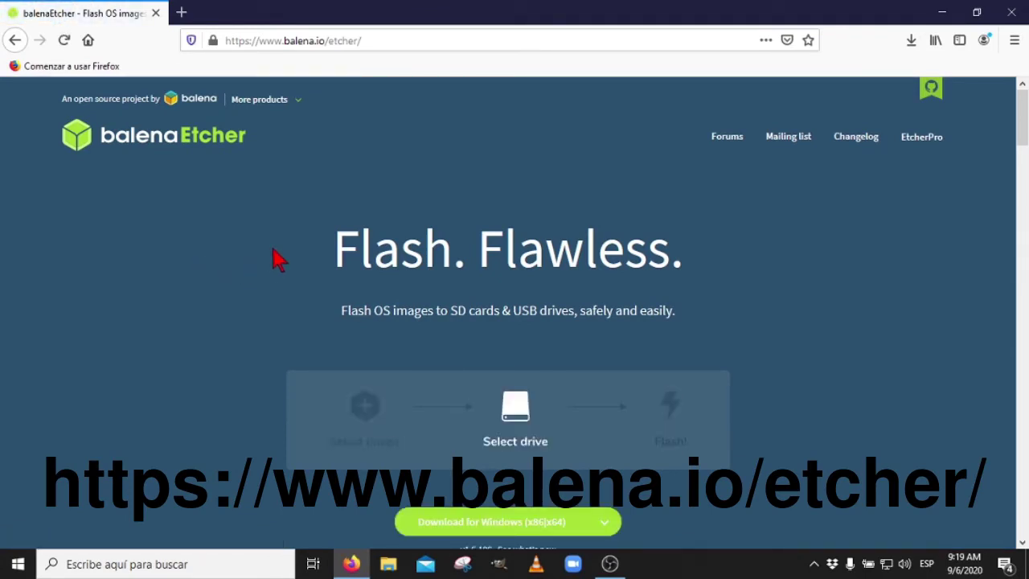
{"action": "left_click_drag", "start_coordinate": [389, 46], "coordinate": [213, 41]}
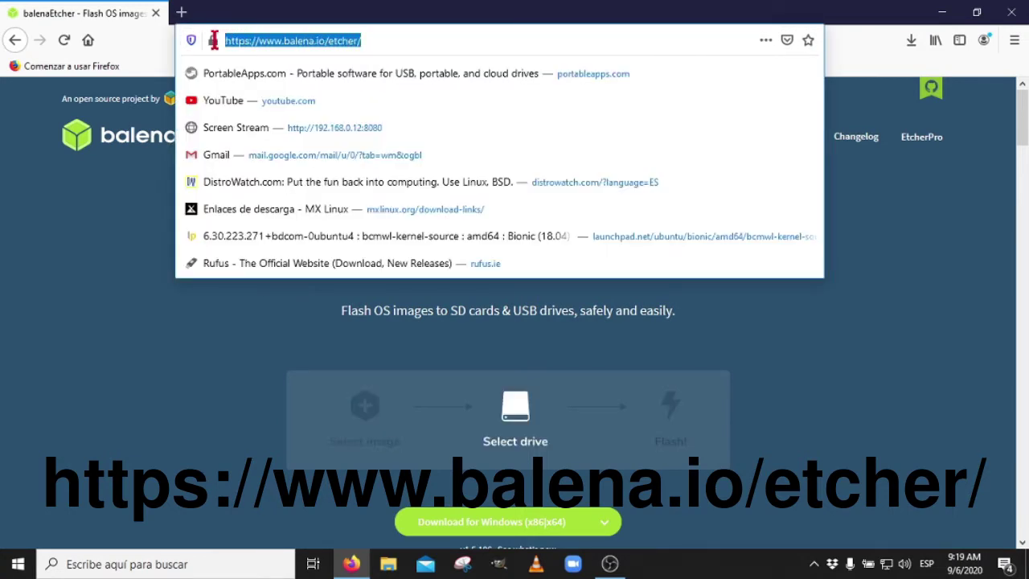
{"action": "left_click", "coordinate": [94, 312]}
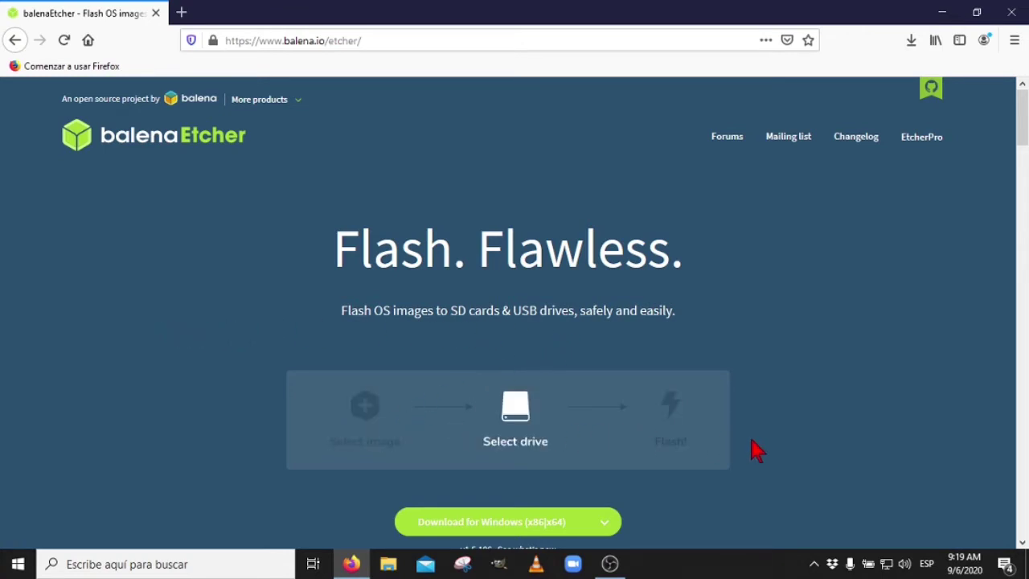
- Download and save the Windows (x86|x64) installer balenaEtcher-Setup-1.5.106.exe, and check it in the browser's downloads
{"action": "left_click", "coordinate": [504, 524]}
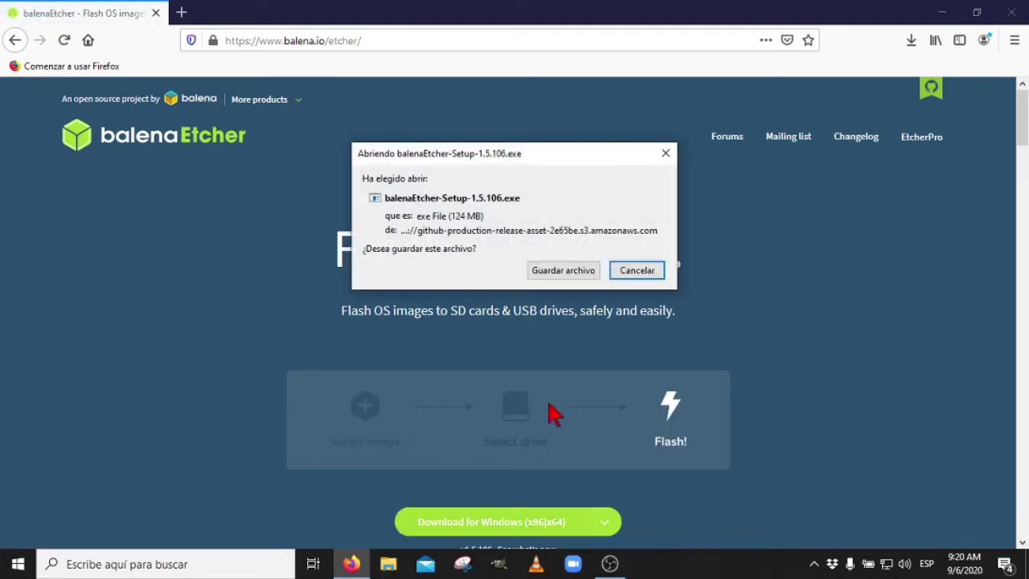
{"action": "left_click", "coordinate": [547, 273]}
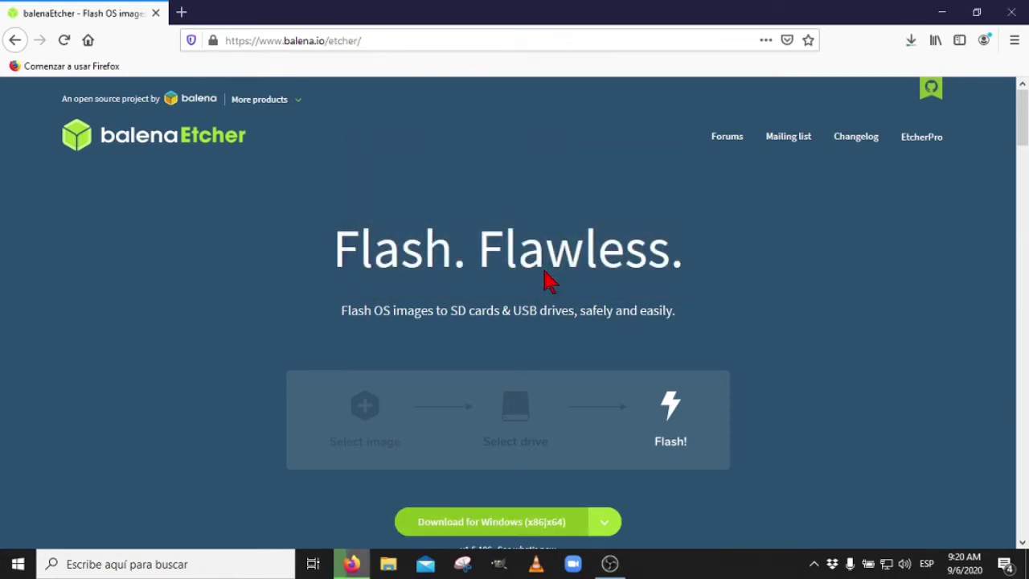
{"action": "left_click", "coordinate": [911, 40]}
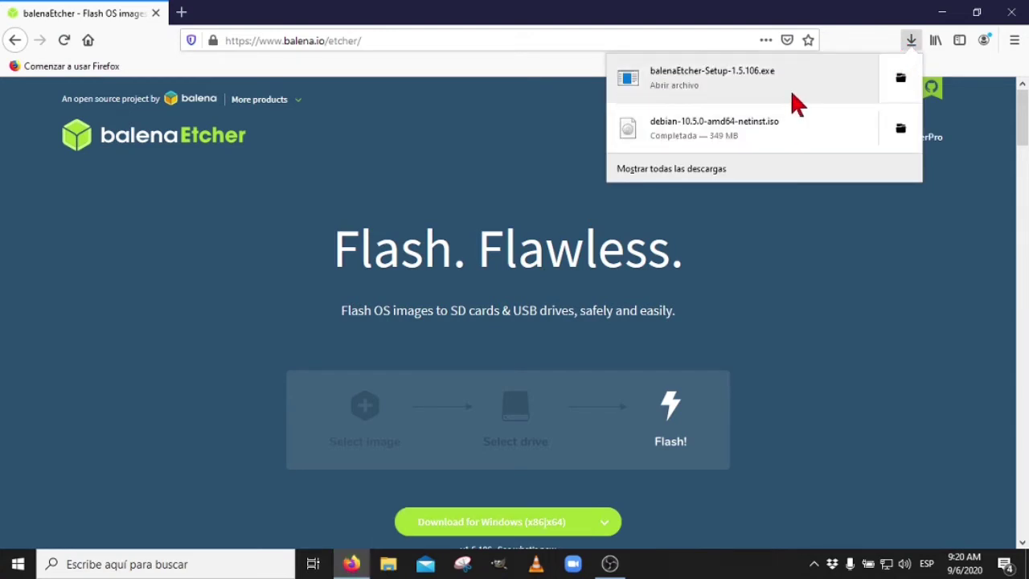
{"action": "left_click", "coordinate": [773, 350]}
- Switch to File Explorer, run balenaEtcher-Setup-1.5.106 from Descargas, and accept the license agreement to install it
{"action": "left_click", "coordinate": [388, 563]}
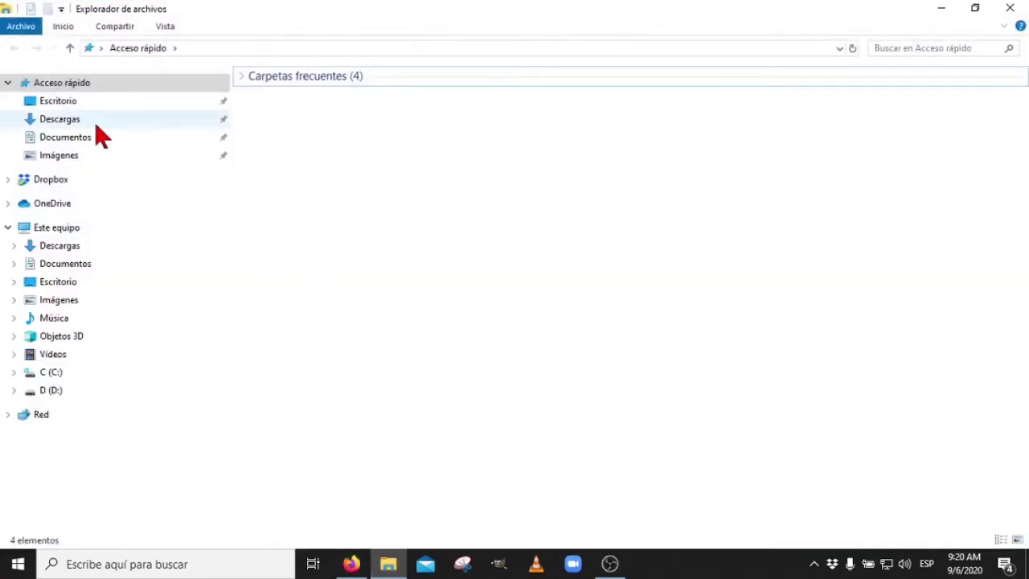
{"action": "left_click", "coordinate": [60, 119]}
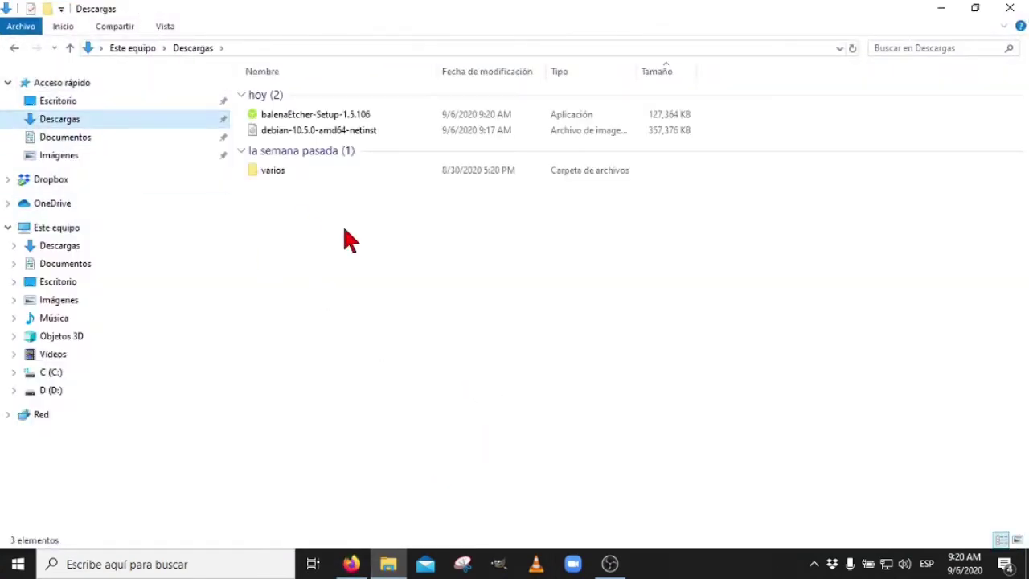
{"action": "double_click", "coordinate": [338, 117]}
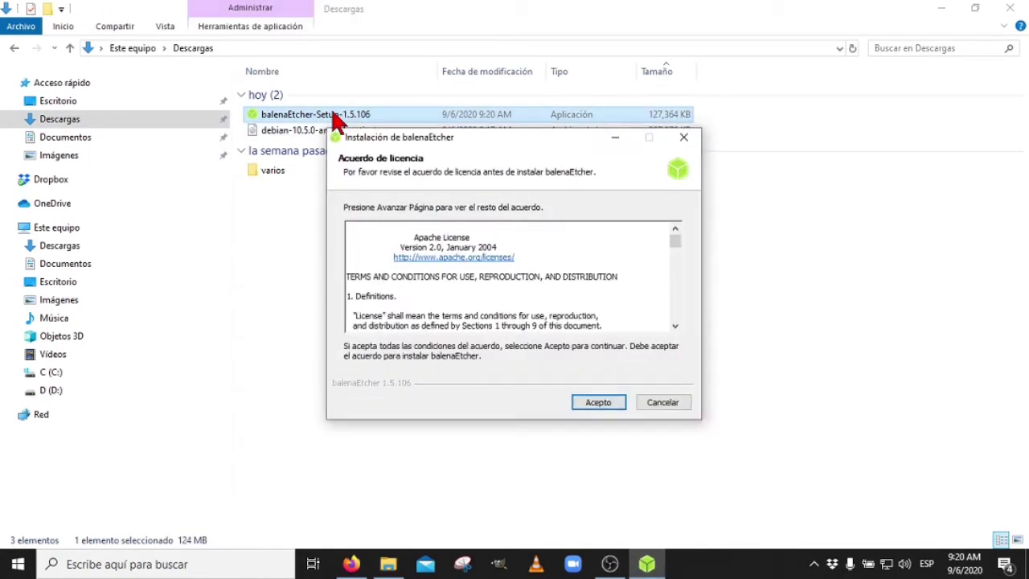
{"action": "scroll", "coordinate": [553, 283], "scroll_direction": "down", "scroll_amount": 1}
{"action": "scroll", "coordinate": [553, 283], "scroll_direction": "down", "scroll_amount": 10}
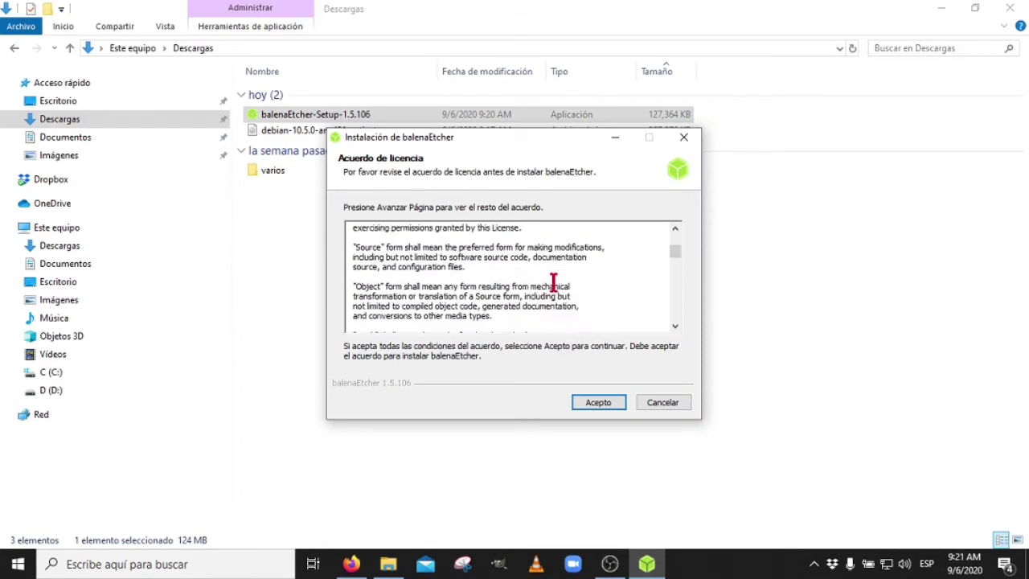
{"action": "left_click_drag", "start_coordinate": [674, 262], "coordinate": [676, 320]}
{"action": "left_click", "coordinate": [595, 402]}
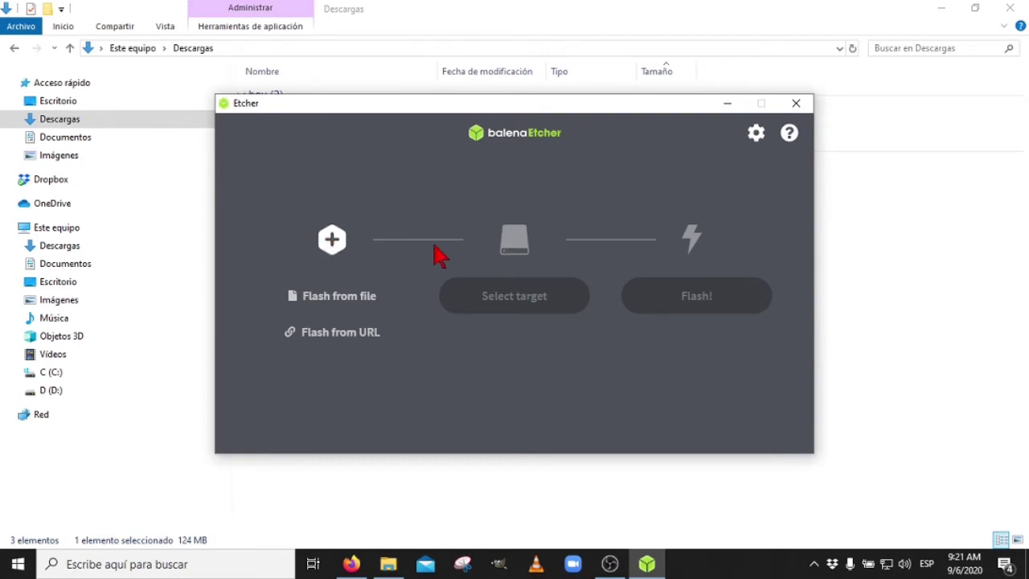
- Load the debian-10.5.0-amd64-netinst image from Descargas as the file to flash
{"action": "left_click", "coordinate": [333, 298]}
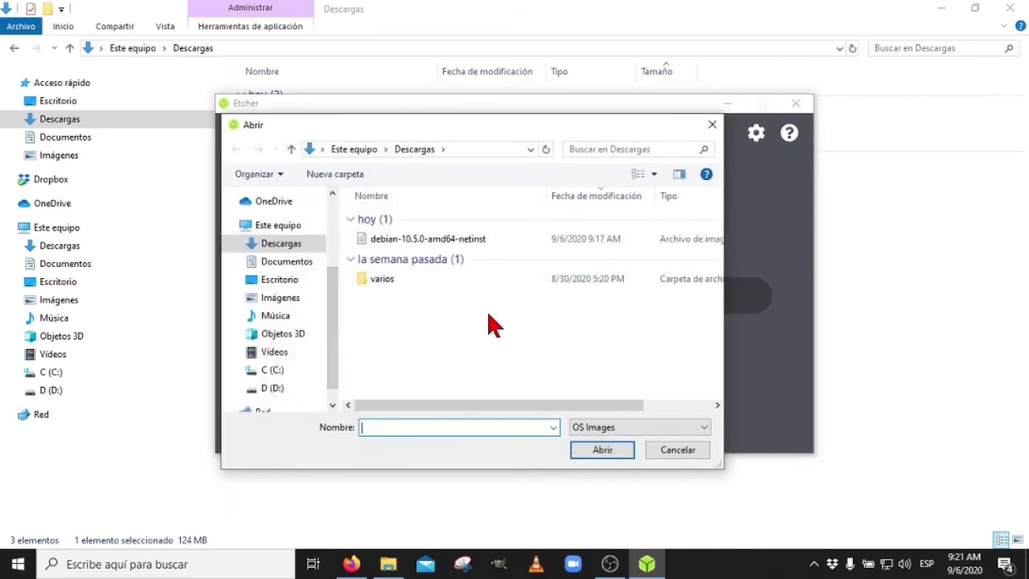
{"action": "left_click", "coordinate": [415, 239]}
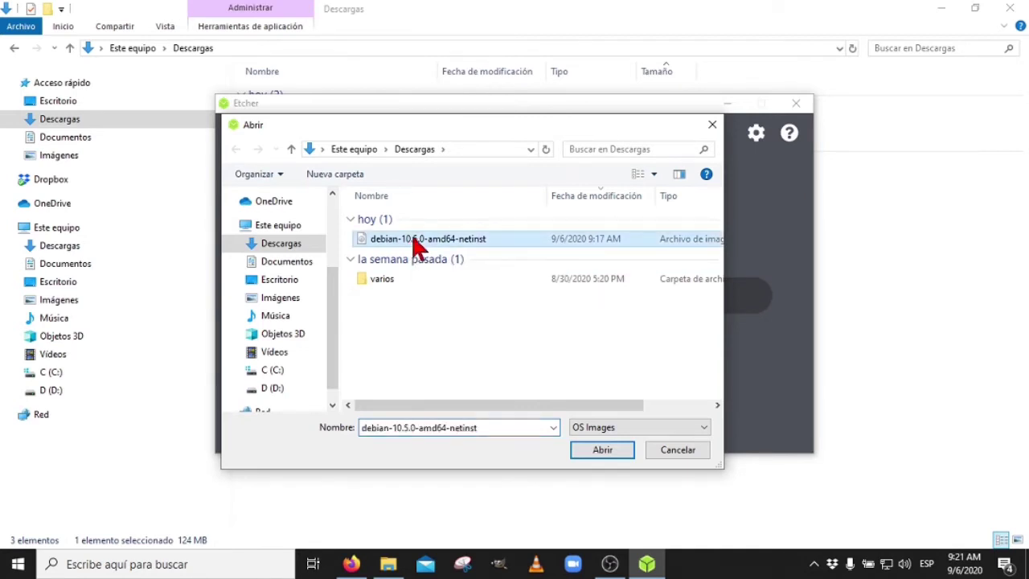
{"action": "left_click", "coordinate": [582, 450]}
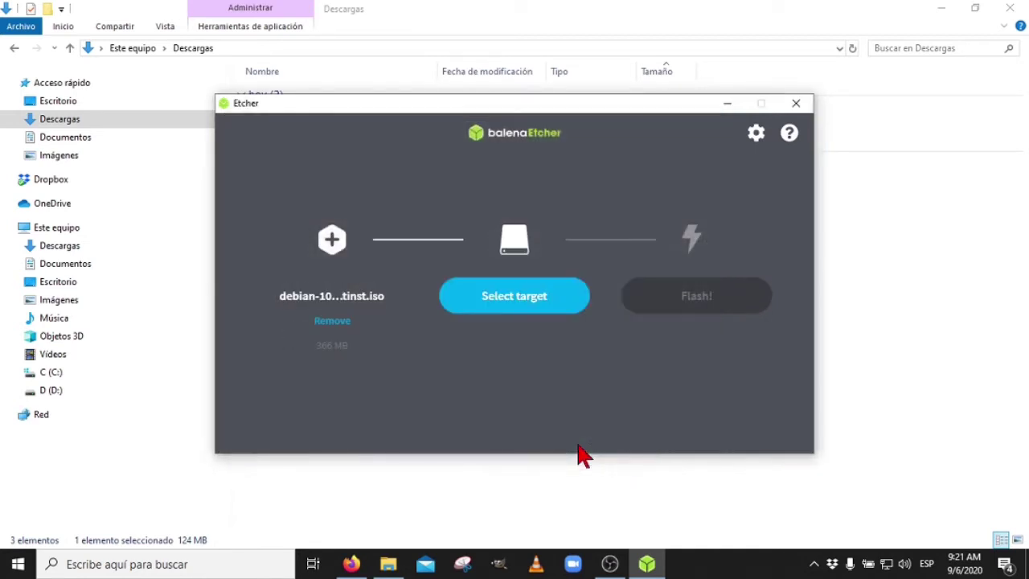
- Check the available target drives, including hidden ones, and leave the target selection without choosing any
{"action": "left_click", "coordinate": [512, 297]}
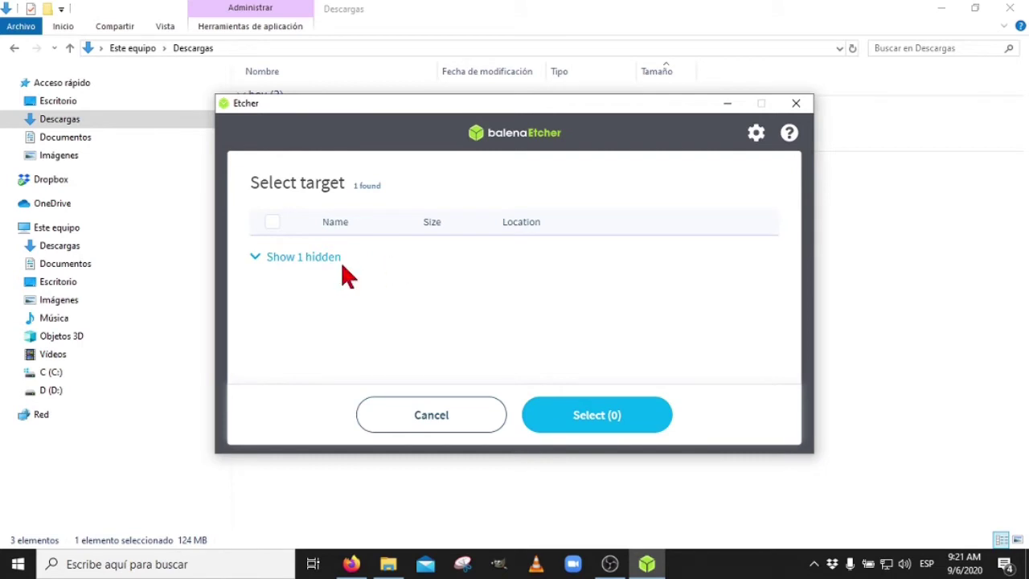
{"action": "left_click", "coordinate": [255, 257]}
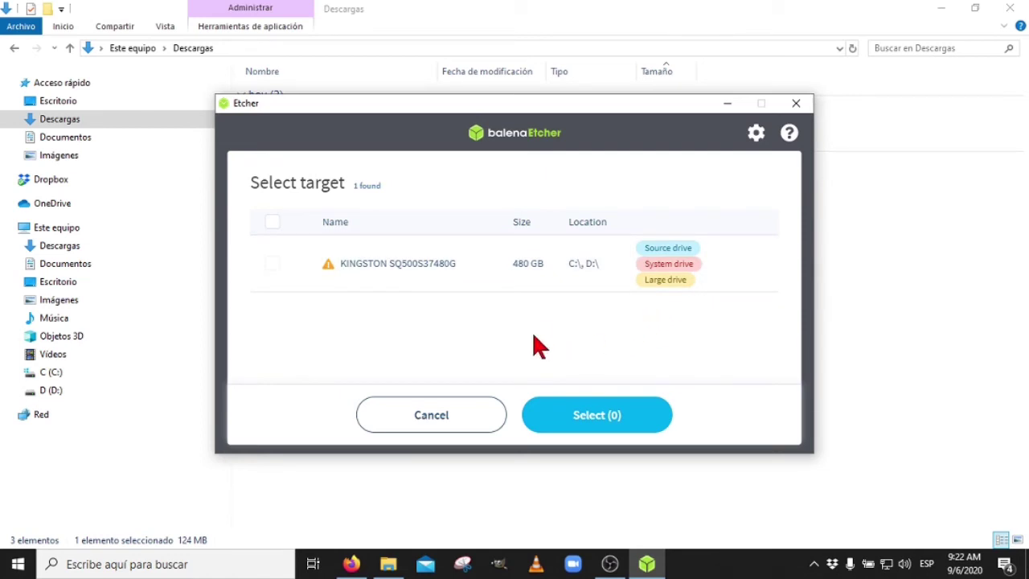
{"action": "left_click", "coordinate": [431, 417]}
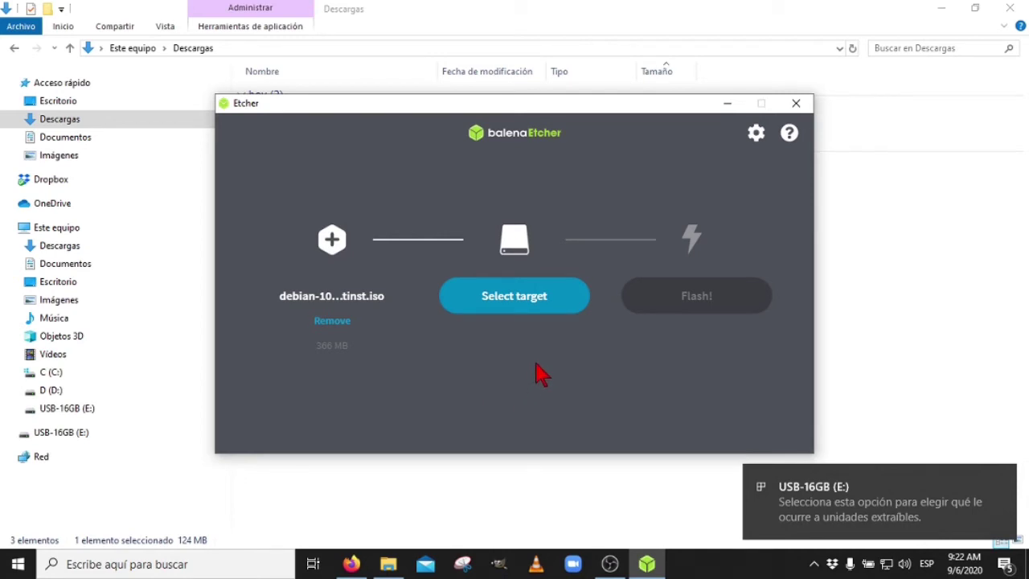
- Choose the Kingston DataTraveler 108 USB Device on E:\ as the target and flash the Debian image onto it
{"action": "left_click", "coordinate": [512, 303]}
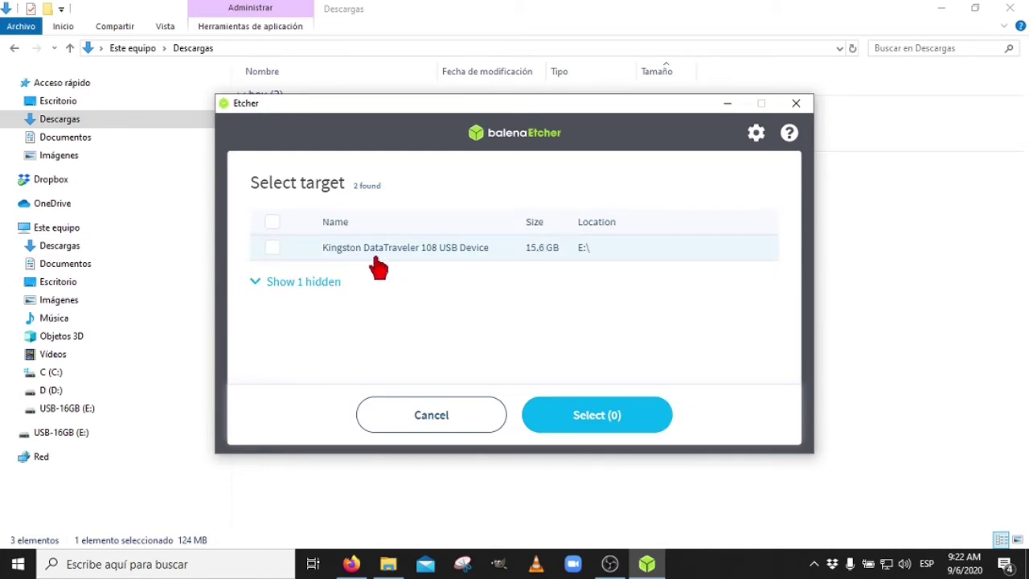
{"action": "left_click", "coordinate": [273, 249]}
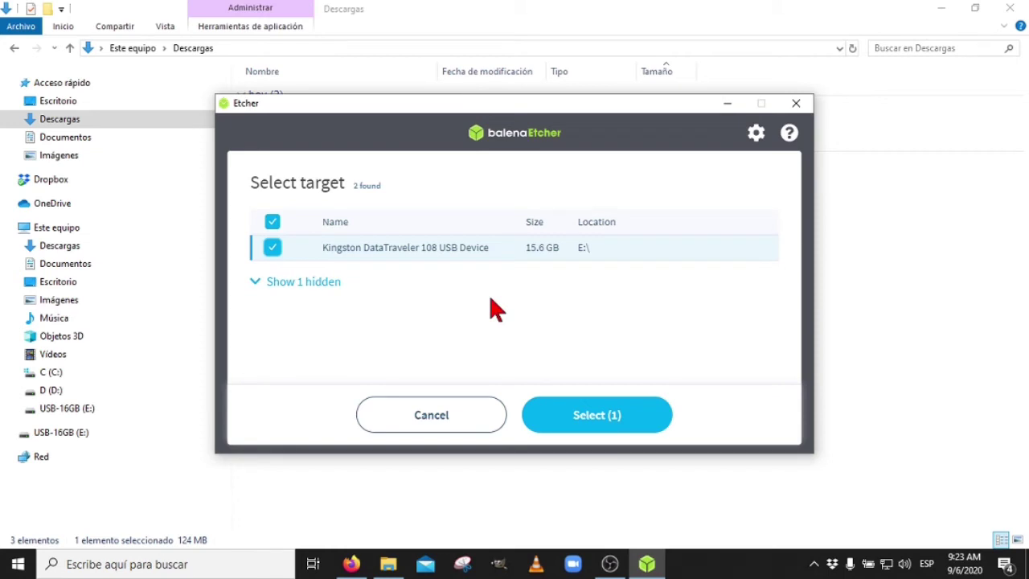
{"action": "left_click", "coordinate": [595, 414]}
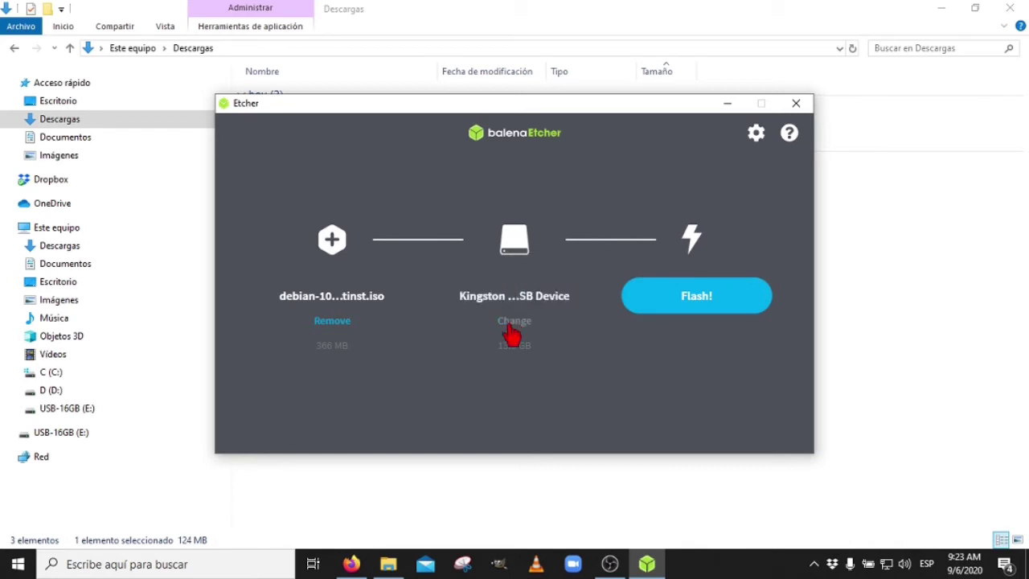
{"action": "left_click", "coordinate": [696, 298]}
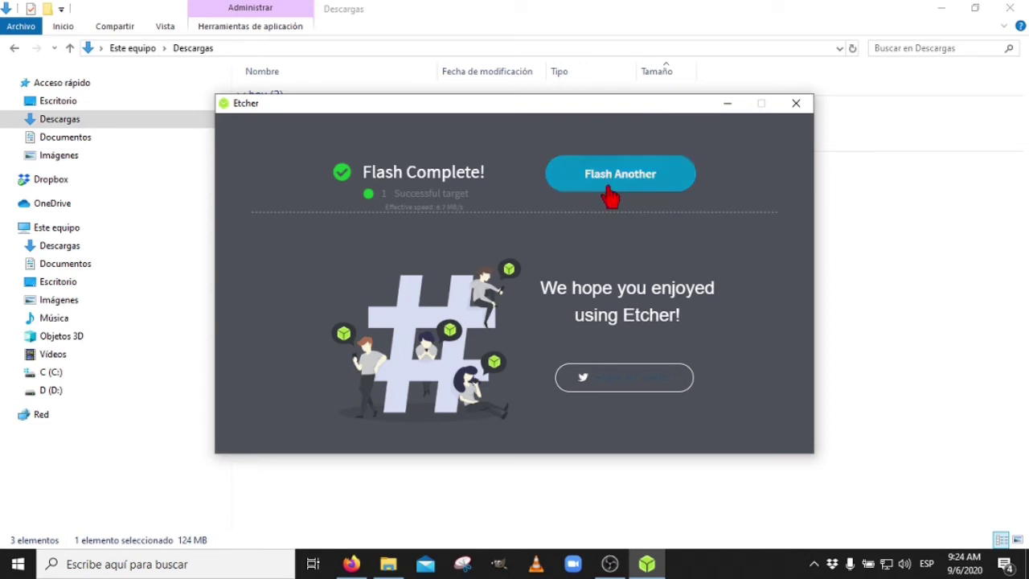
- Close Etcher, the Descargas folder window and the browser to return to the desktop
{"action": "left_click", "coordinate": [796, 105]}
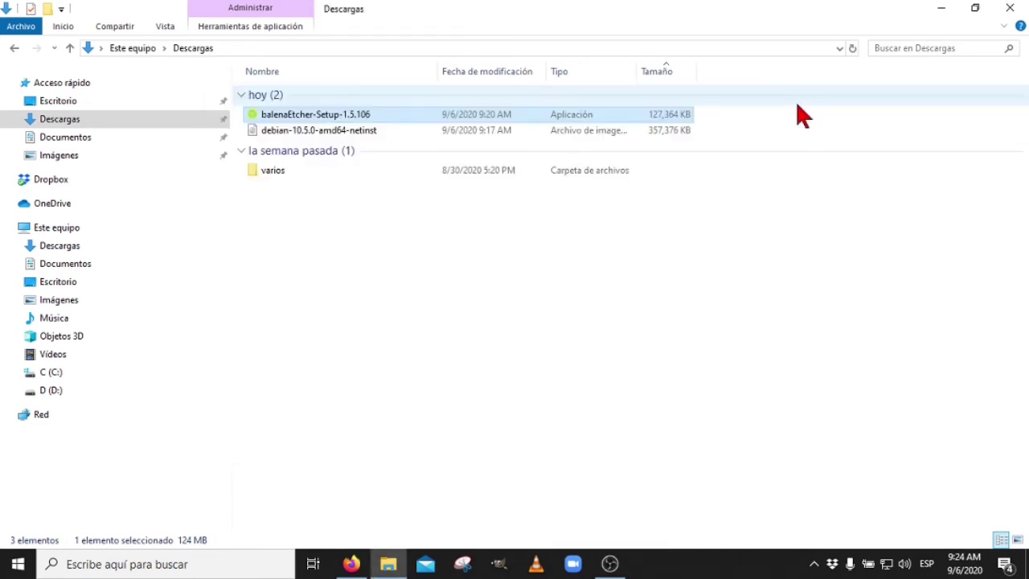
{"action": "left_click", "coordinate": [640, 262]}
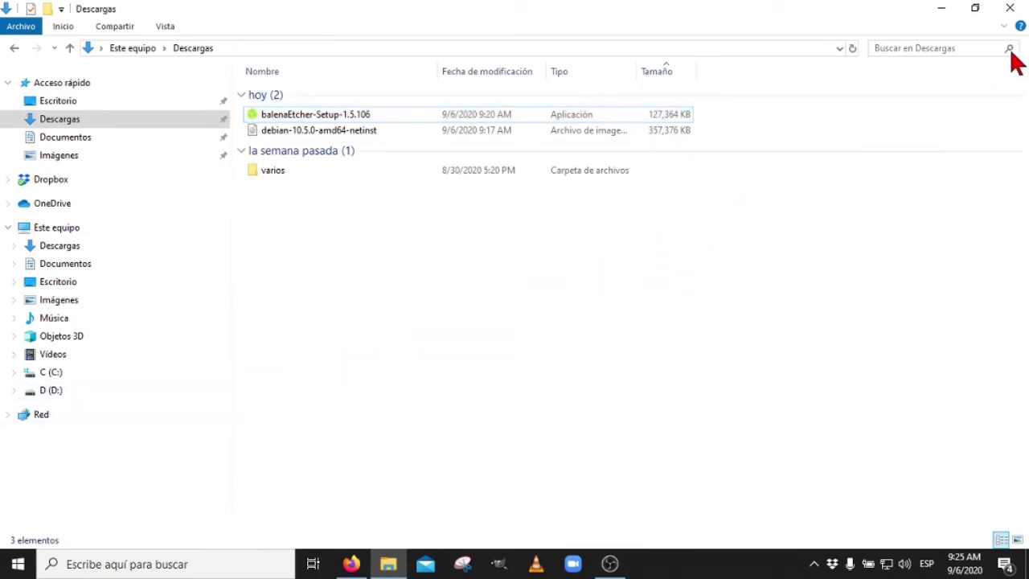
{"action": "left_click", "coordinate": [1015, 10]}
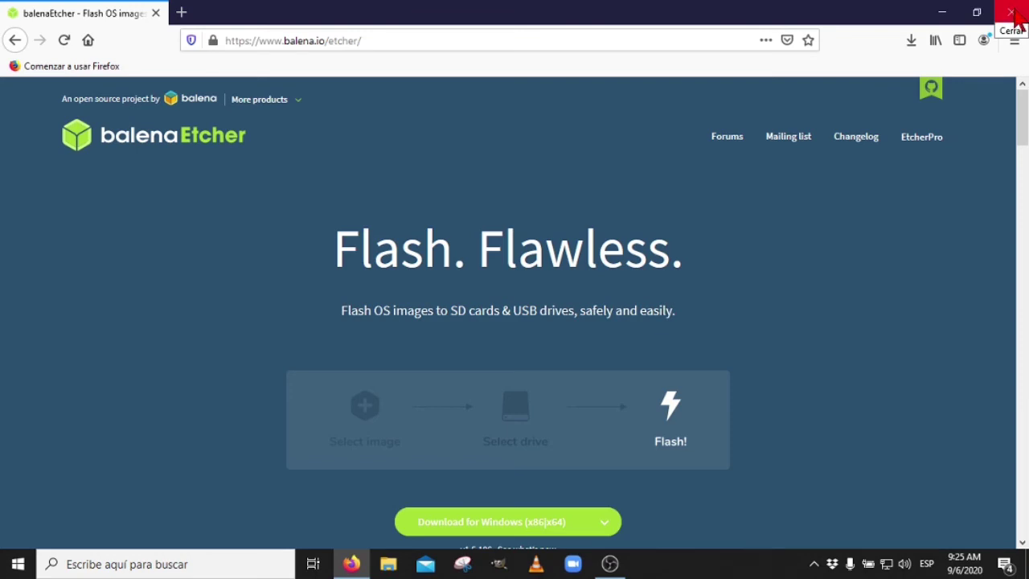
{"action": "left_click", "coordinate": [1016, 16]}
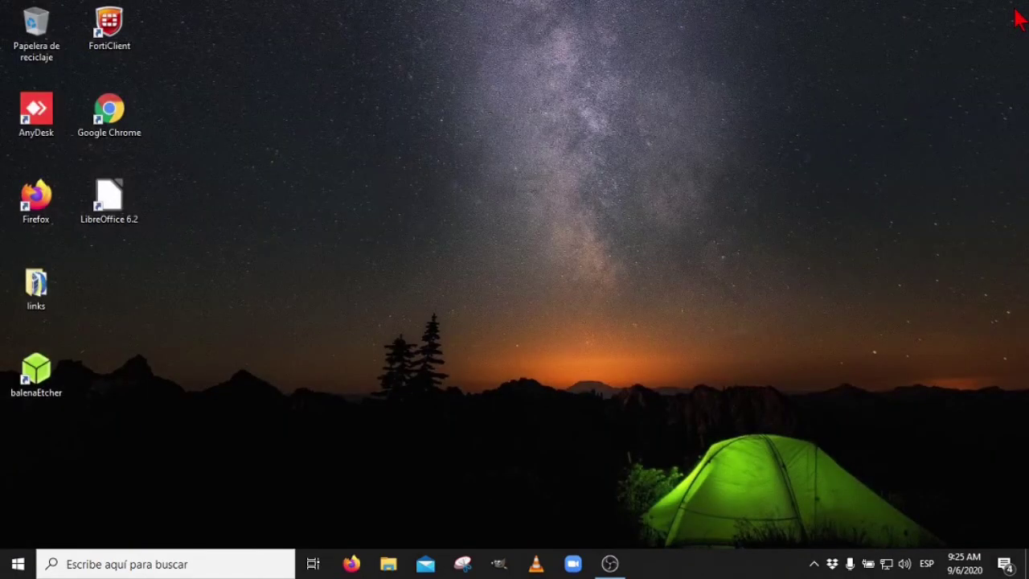
- Switch to OBS, stop the screen recording and exit the program
{"action": "left_click", "coordinate": [610, 566]}
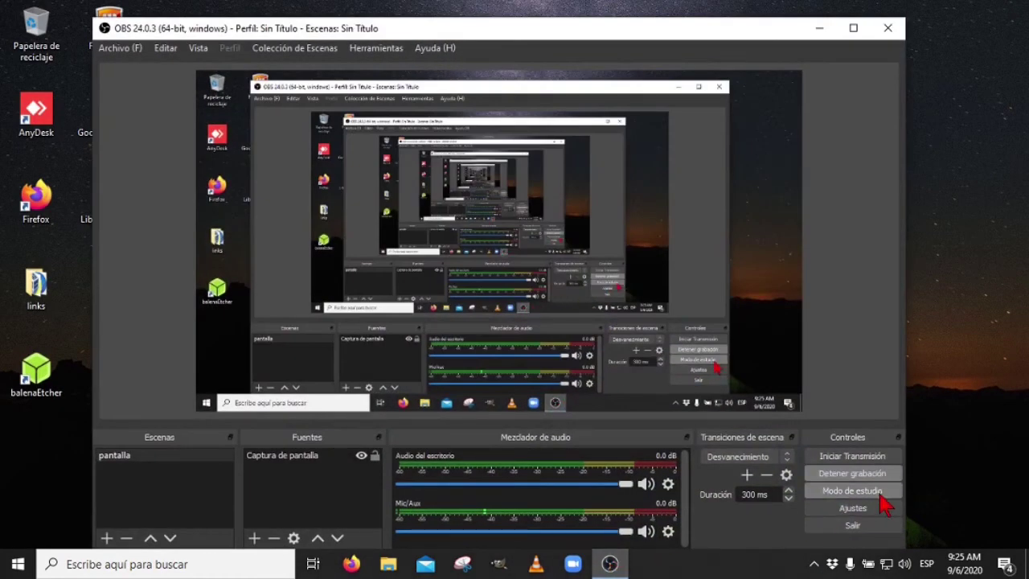
{"action": "left_click", "coordinate": [852, 474]}
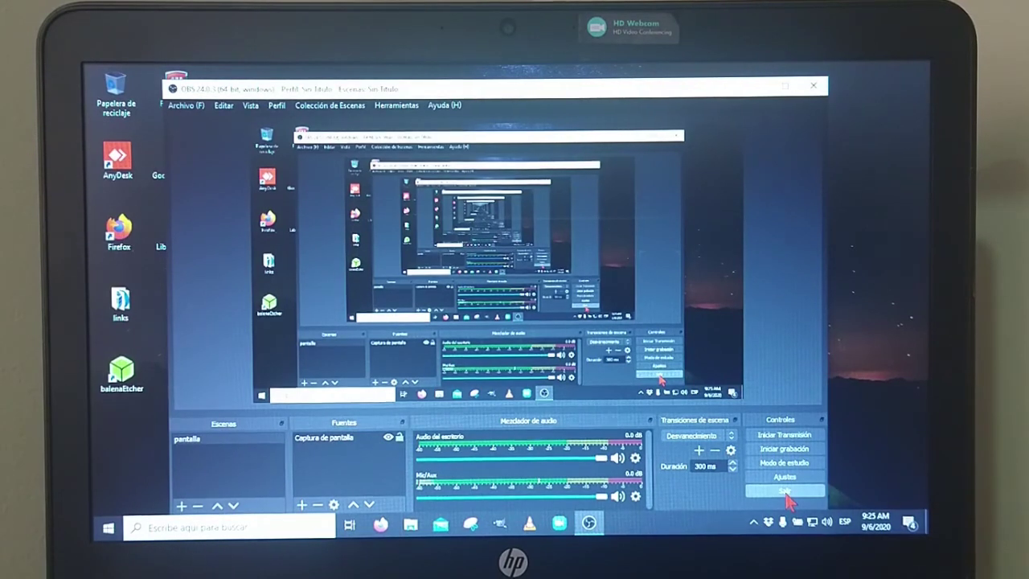
{"action": "left_click", "coordinate": [785, 493]}
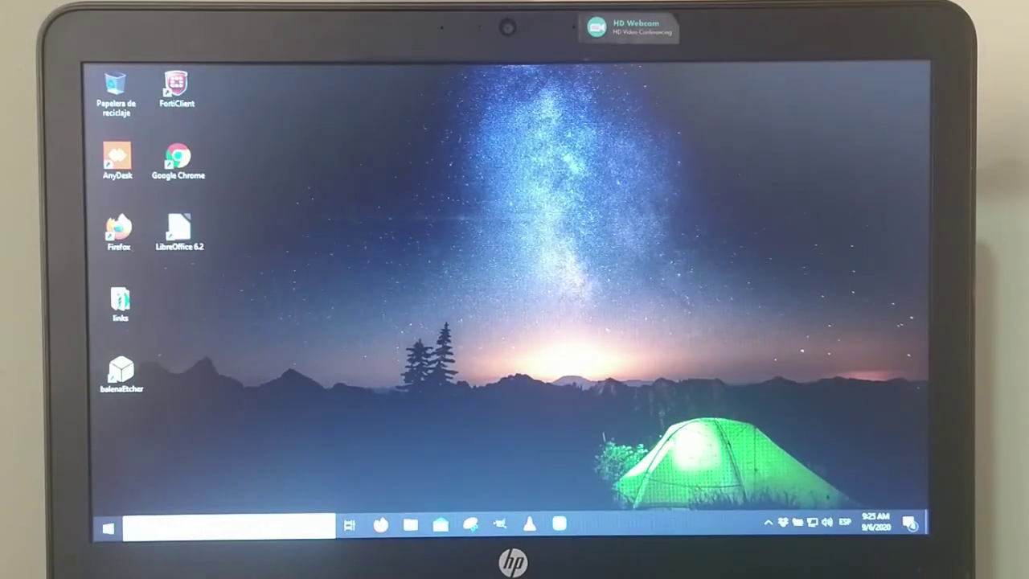
- Restart the computer from Windows and enter the HP Computer Setup firmware utility during startup
{"action": "left_click", "coordinate": [108, 529]}
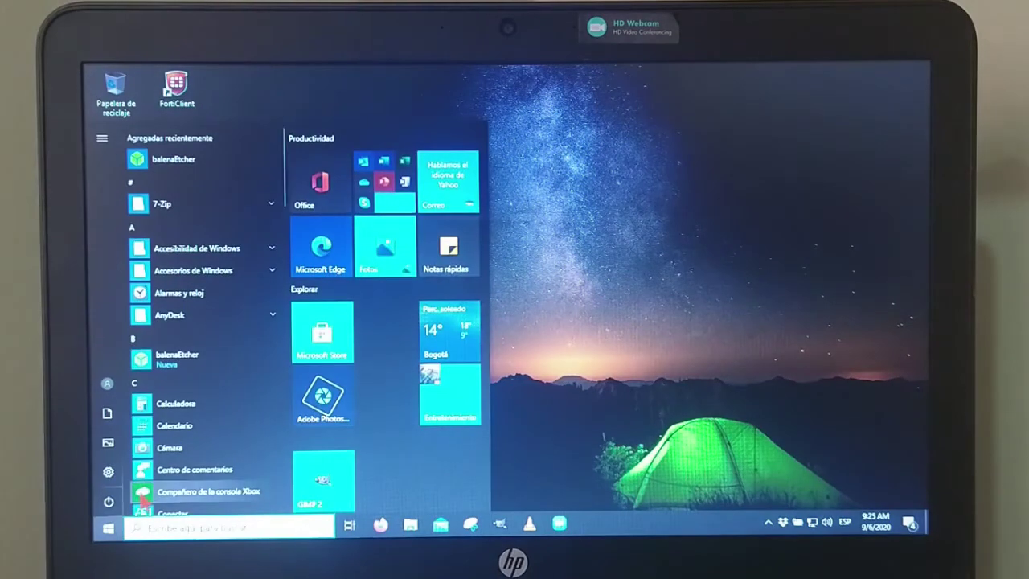
{"action": "left_click", "coordinate": [107, 501]}
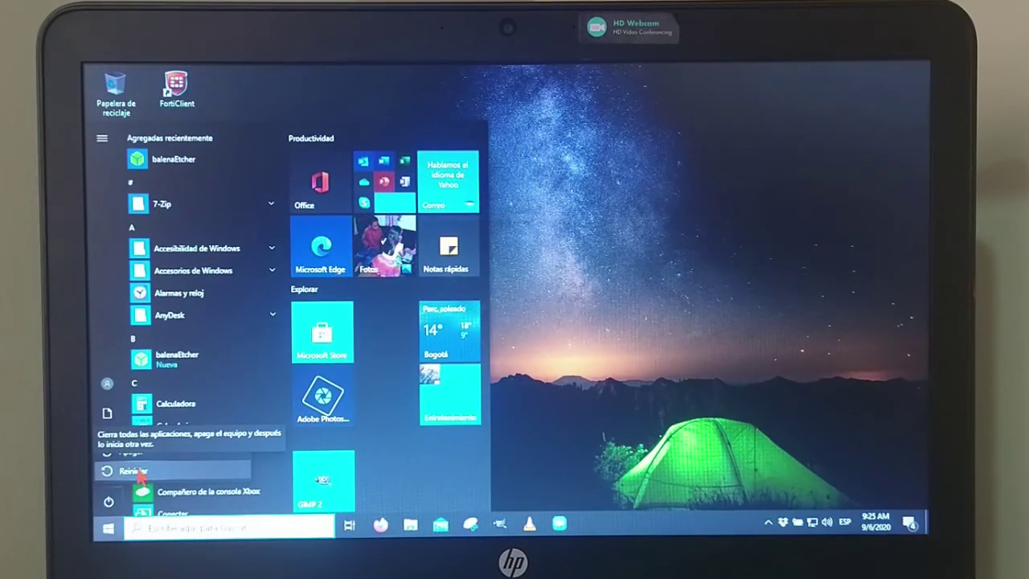
{"action": "left_click", "coordinate": [135, 472]}
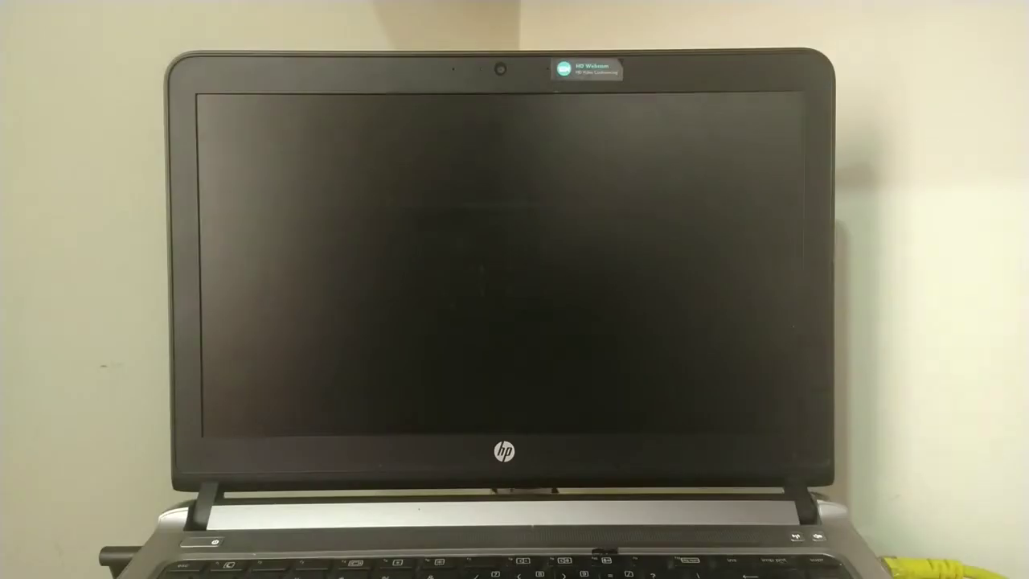
{"action": "key", "text": "F10"}
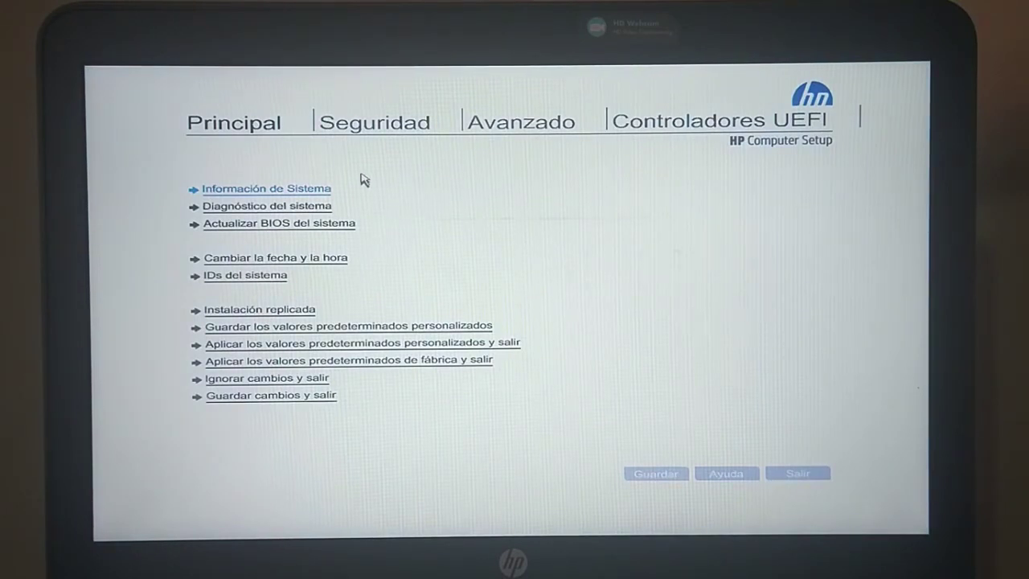
- Move the Kingston DataTraveler 108 USB drive above manjaro in the UEFI boot order and save the change
{"action": "left_click", "coordinate": [519, 124]}
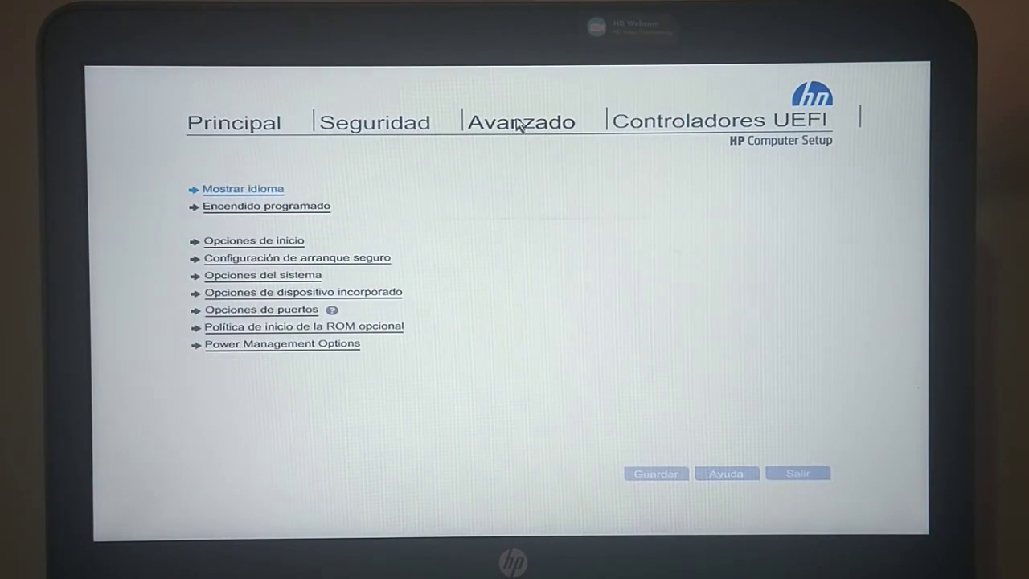
{"action": "left_click", "coordinate": [235, 243]}
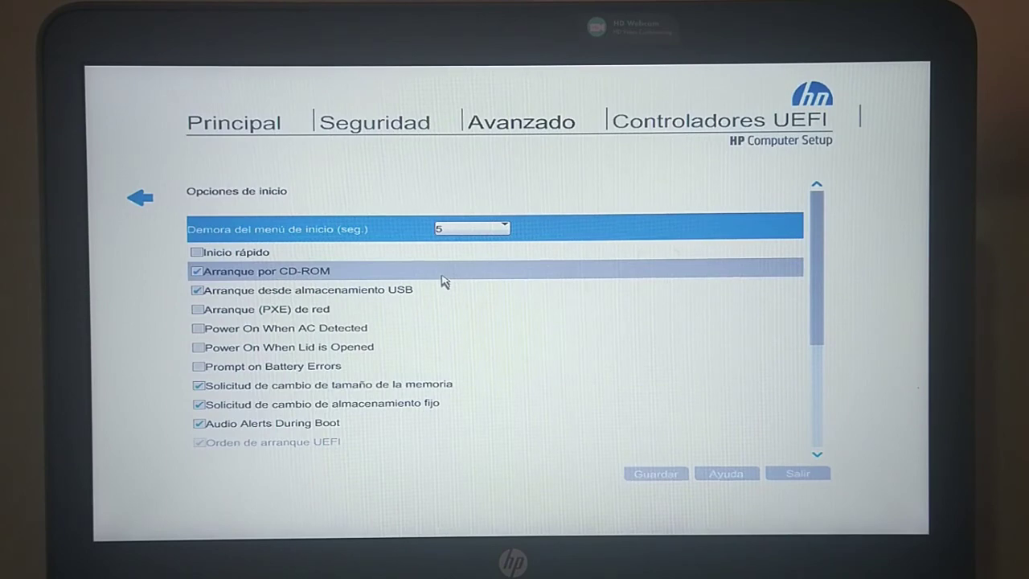
{"action": "key", "text": "Down"}
{"action": "key", "text": "Down"}
{"action": "key", "text": "Down"}
{"action": "key", "text": "Down"}
{"action": "key", "text": "Down"}
{"action": "key", "text": "Down"}
{"action": "key", "text": "Down"}
{"action": "key", "text": "Down"}
{"action": "key", "text": "Down"}
{"action": "key", "text": "Down"}
{"action": "key", "text": "Down"}
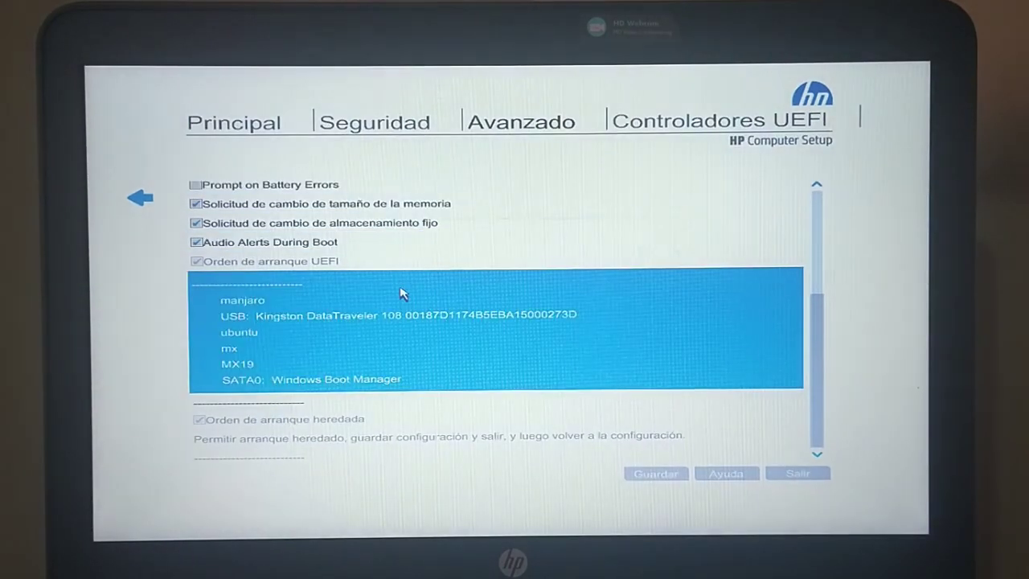
{"action": "key", "text": "Return"}
{"action": "key", "text": "Down"}
{"action": "key", "text": "Up"}
{"action": "key", "text": "Return"}
{"action": "left_click", "coordinate": [646, 476]}
{"action": "left_click", "coordinate": [219, 215]}
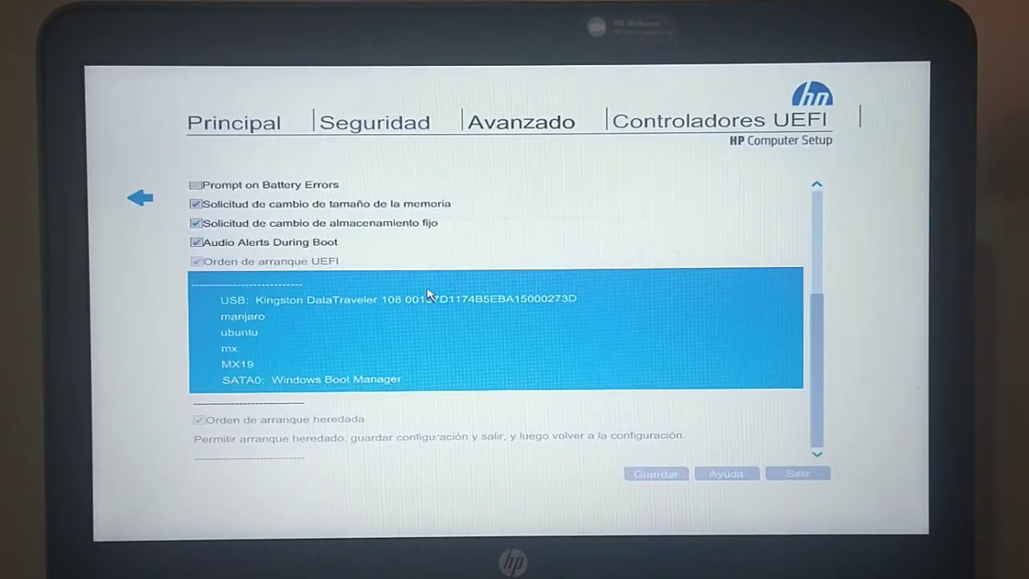
- Review the remaining boot options up to the boot menu delay and return to the advanced settings
{"action": "key", "text": "Up"}
{"action": "key", "text": "Up"}
{"action": "key", "text": "Up"}
{"action": "key", "text": "Up"}
{"action": "key", "text": "Up"}
{"action": "key", "text": "Up"}
{"action": "key", "text": "Up"}
{"action": "key", "text": "Up"}
{"action": "key", "text": "Up"}
{"action": "key", "text": "Up"}
{"action": "key", "text": "Up"}
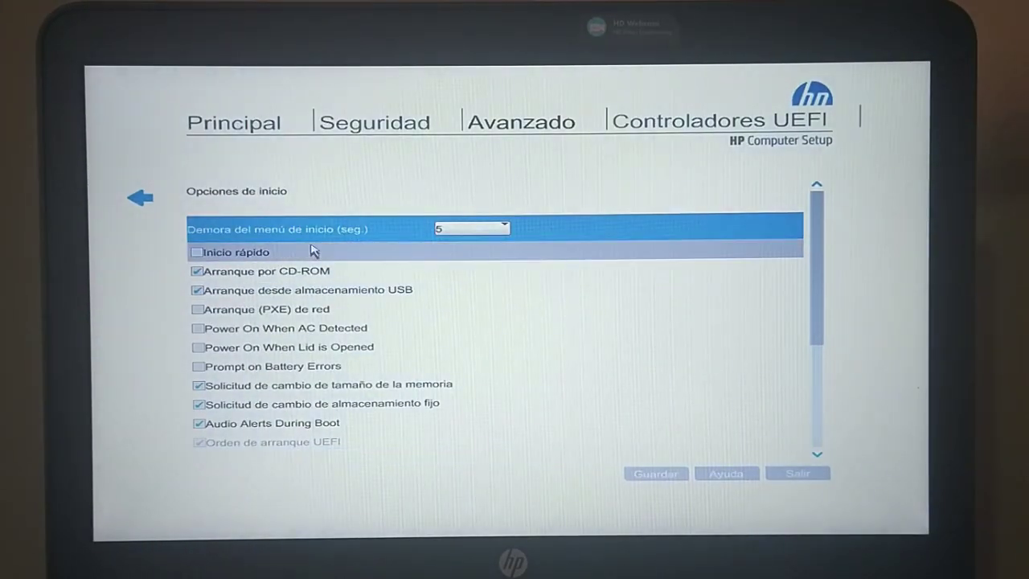
{"action": "left_click", "coordinate": [139, 198]}
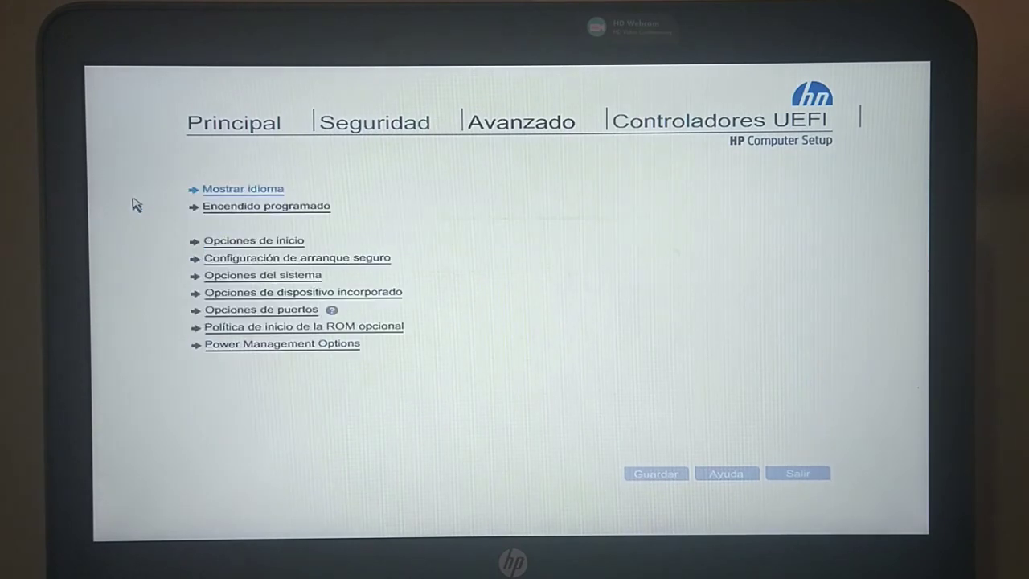
- Check the Legacy Support and secure boot configuration, as well as the system options
{"action": "left_click", "coordinate": [238, 259]}
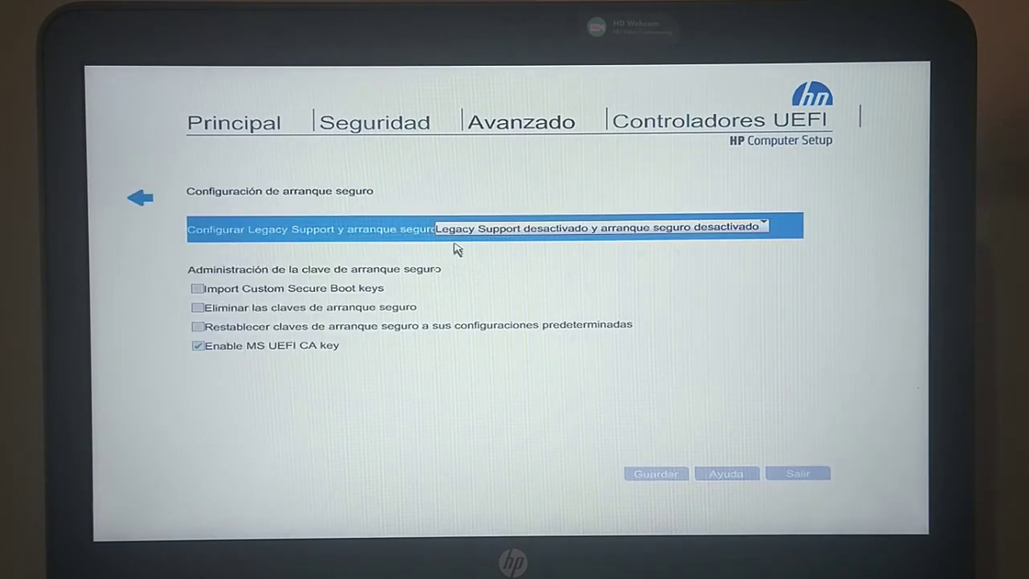
{"action": "left_click", "coordinate": [151, 199]}
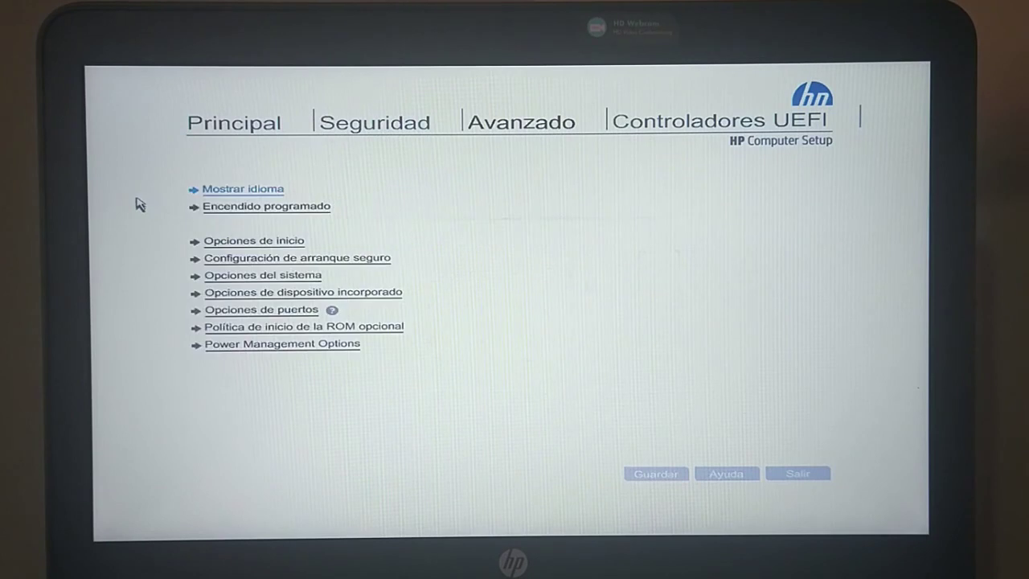
{"action": "left_click", "coordinate": [252, 277]}
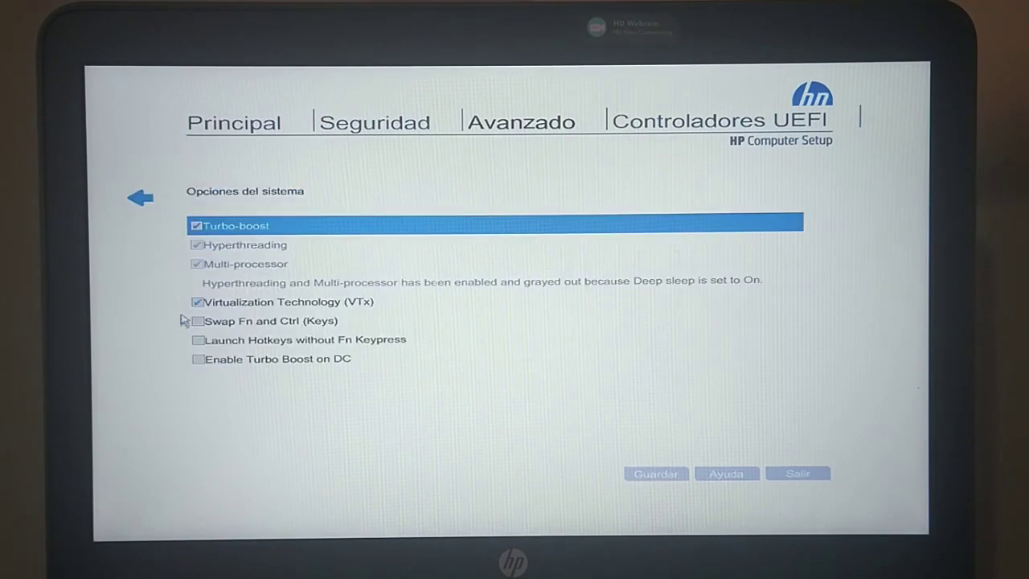
{"action": "left_click", "coordinate": [140, 198]}
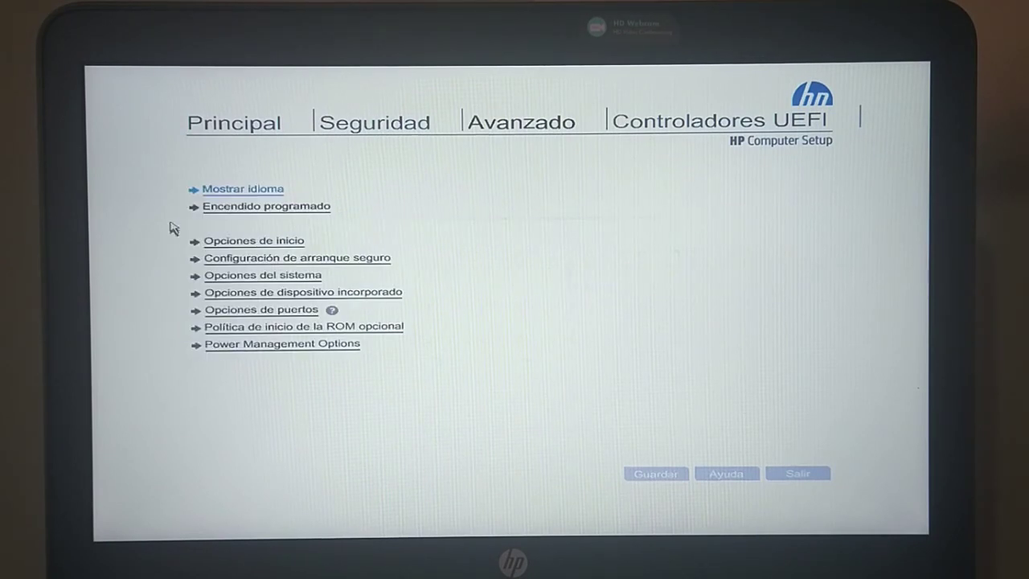
- Recheck the UEFI boot order and exit HP Computer Setup, saving the changes
{"action": "left_click", "coordinate": [242, 239]}
{"action": "scroll", "coordinate": [192, 273], "scroll_direction": "down", "scroll_amount": 3}
{"action": "scroll", "coordinate": [193, 273], "scroll_direction": "down", "scroll_amount": 2}
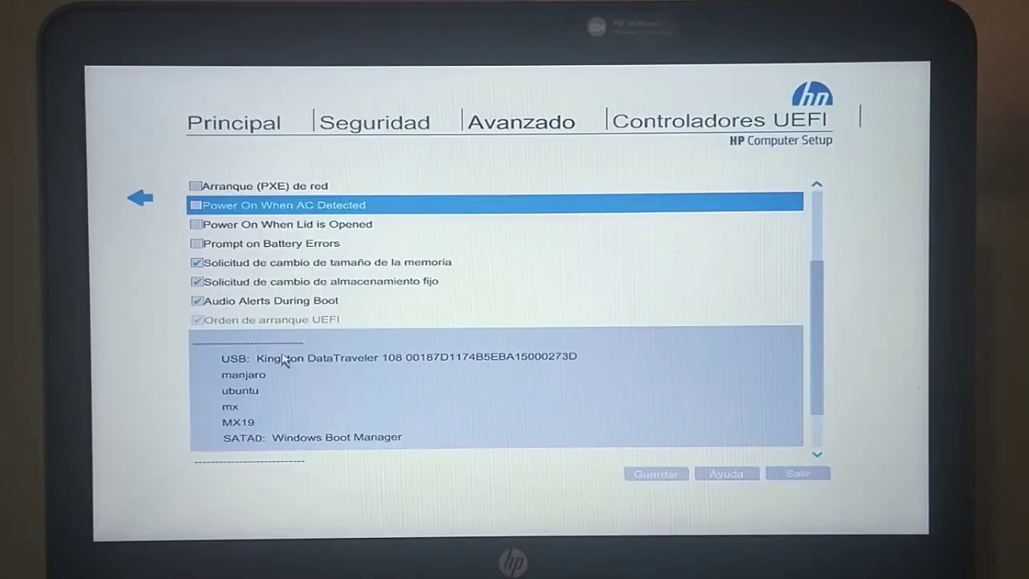
{"action": "left_click", "coordinate": [784, 476]}
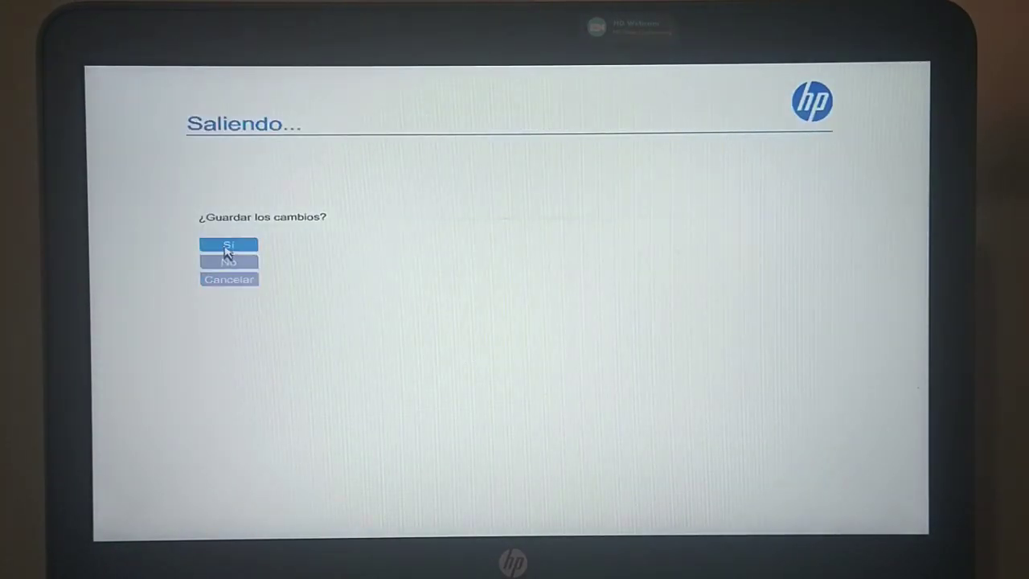
{"action": "left_click", "coordinate": [226, 251]}
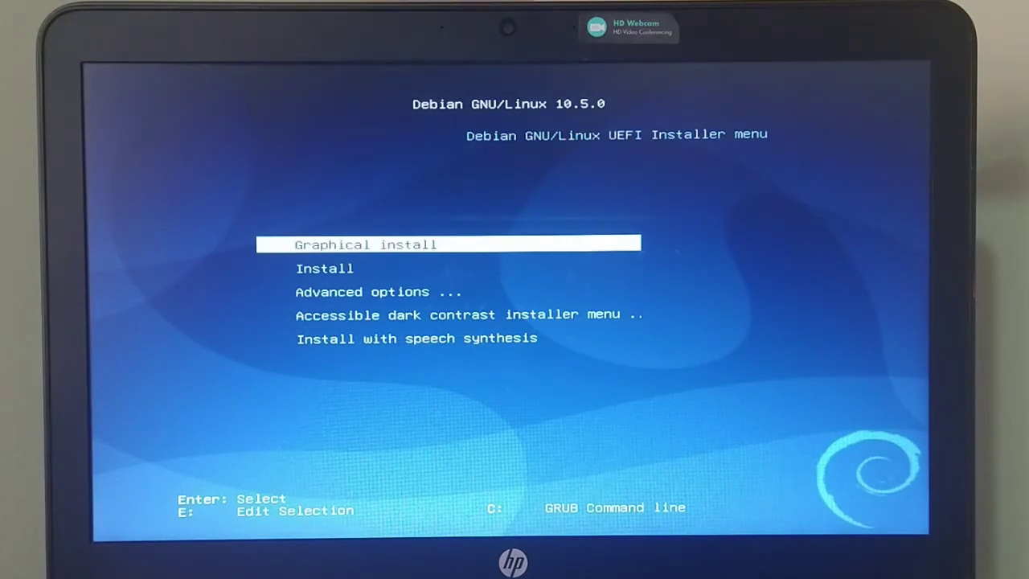
- Start the Graphical install from the Debian GNU/Linux 10.5.0 UEFI installer menu
{"action": "key", "text": "Return"}
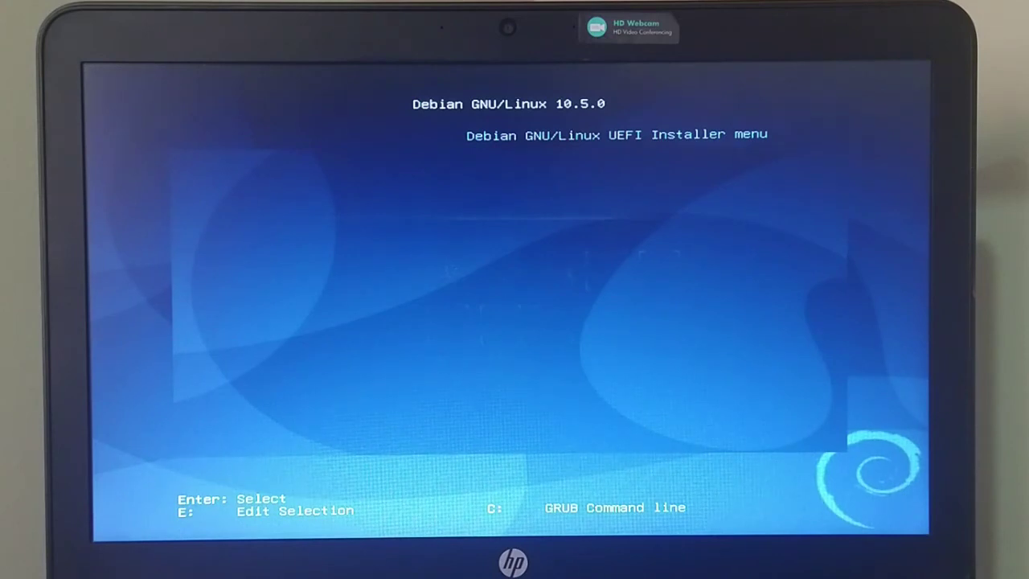
{"action": "key", "text": "Return"}
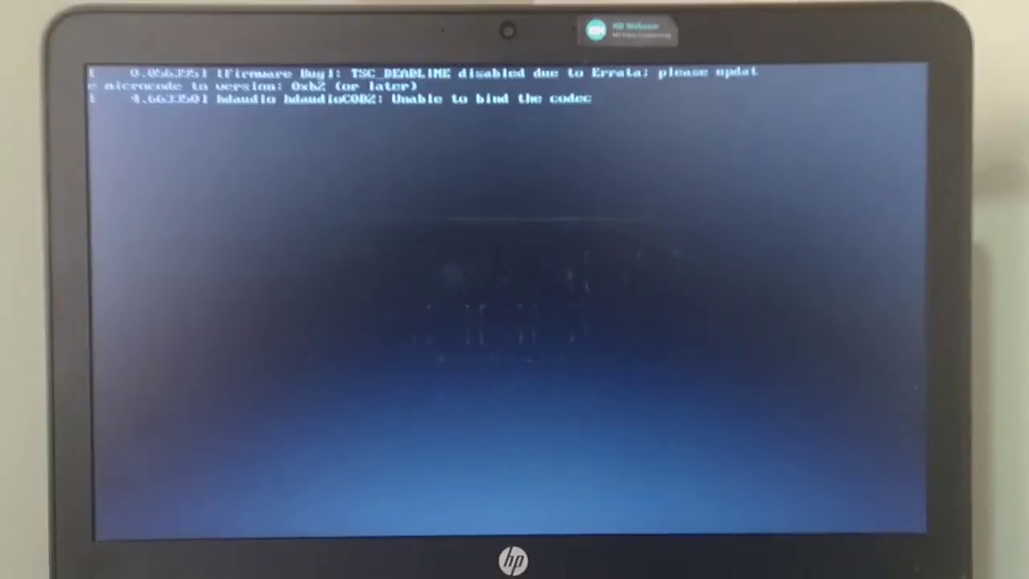